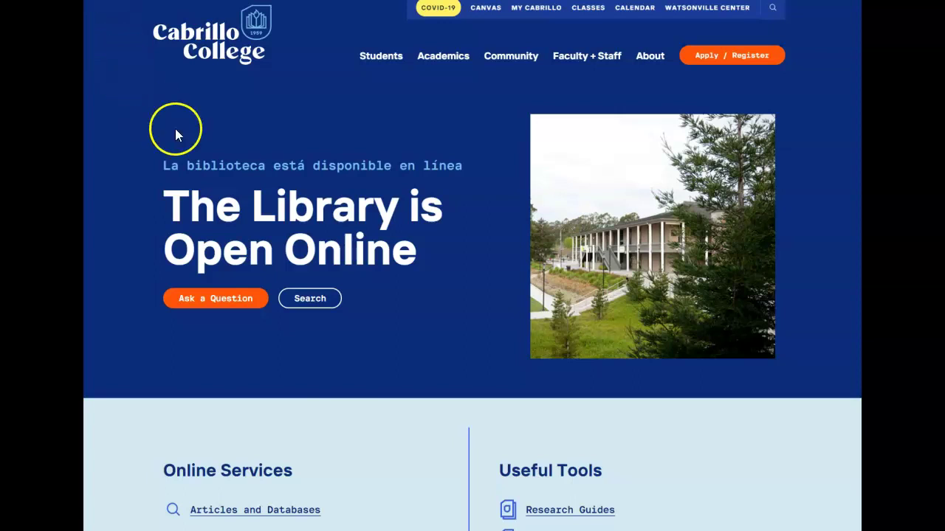
Step: Open the library's A-Z Databases list and filter it to databases starting with P
scroll(354, 386, "down", 3)
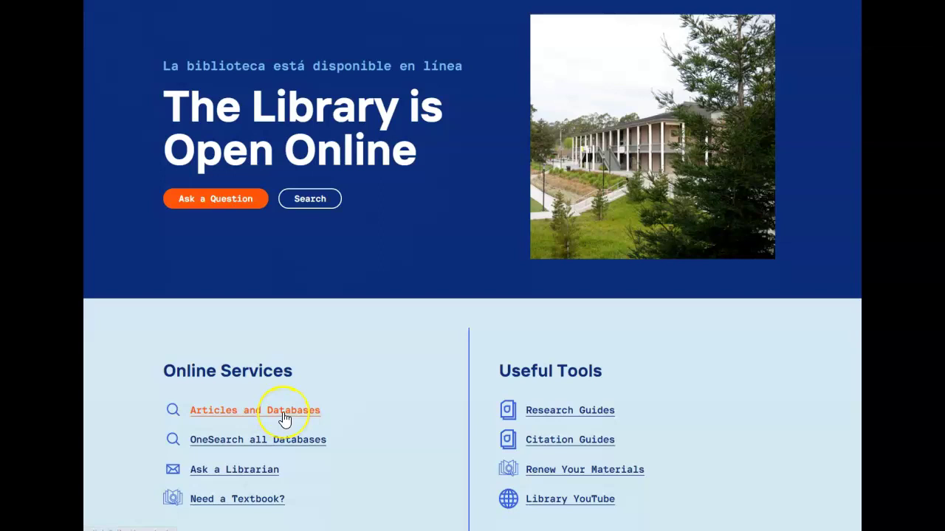
left_click(283, 413)
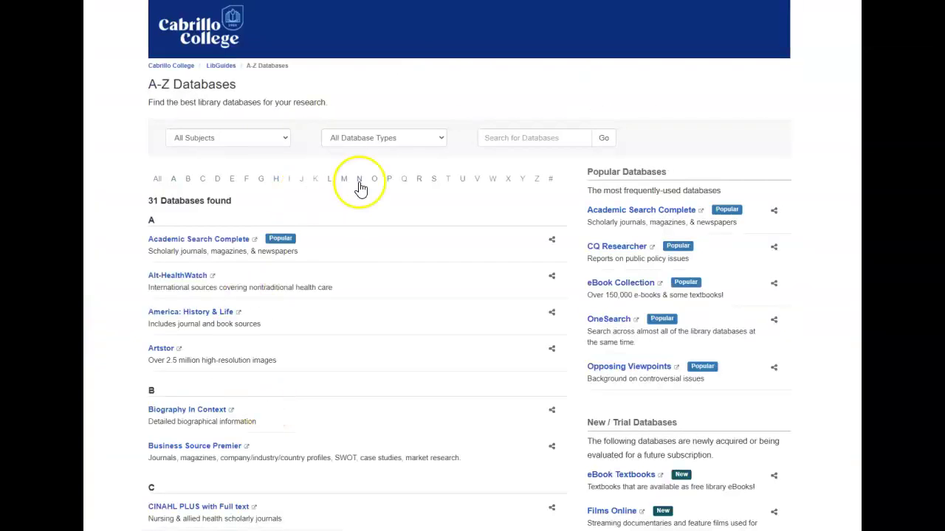
left_click(390, 181)
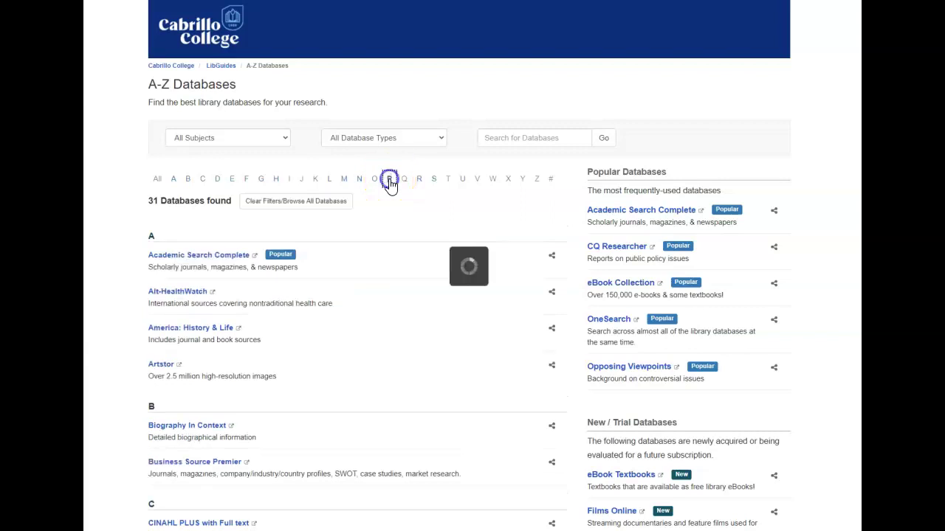
Step: Search the Psychology & Behavioral Sciences Collection for 'maternal bereavement'
left_click(201, 296)
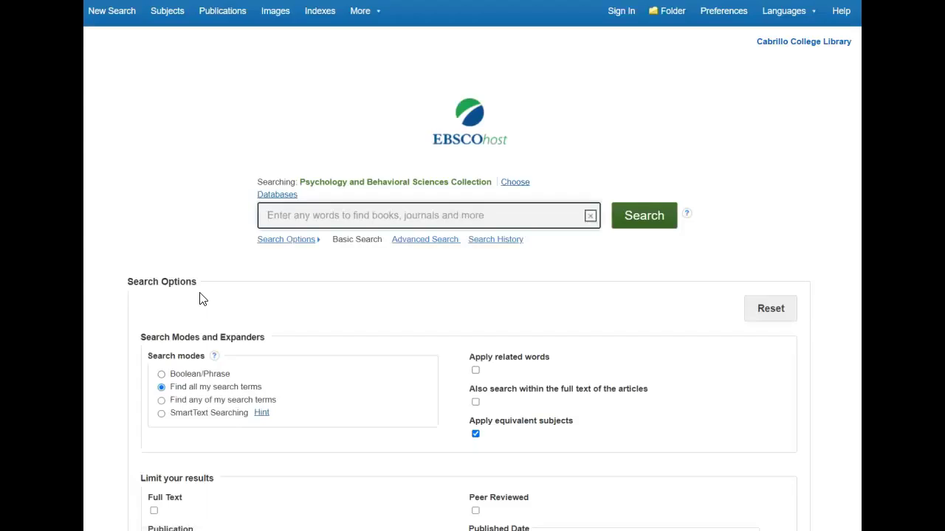
left_click(432, 214)
type("maternal b")
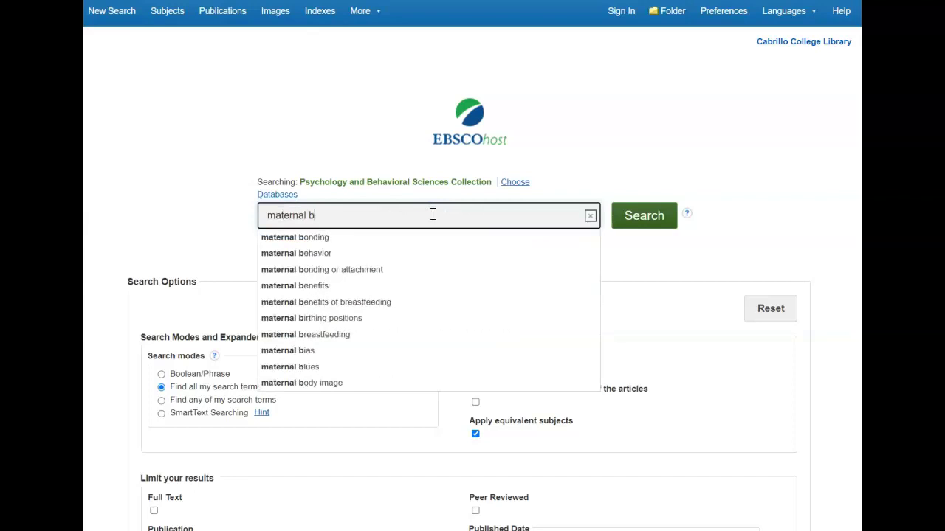
type("ereavement")
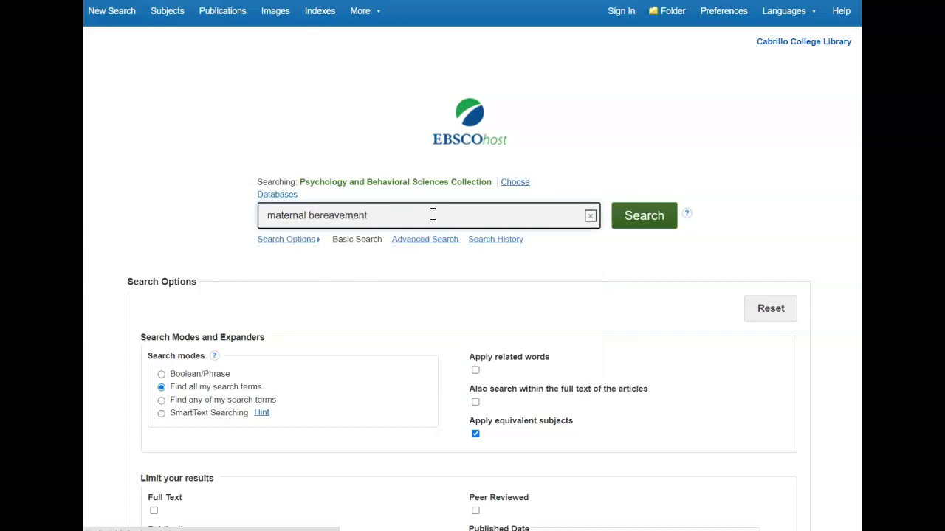
key("Return")
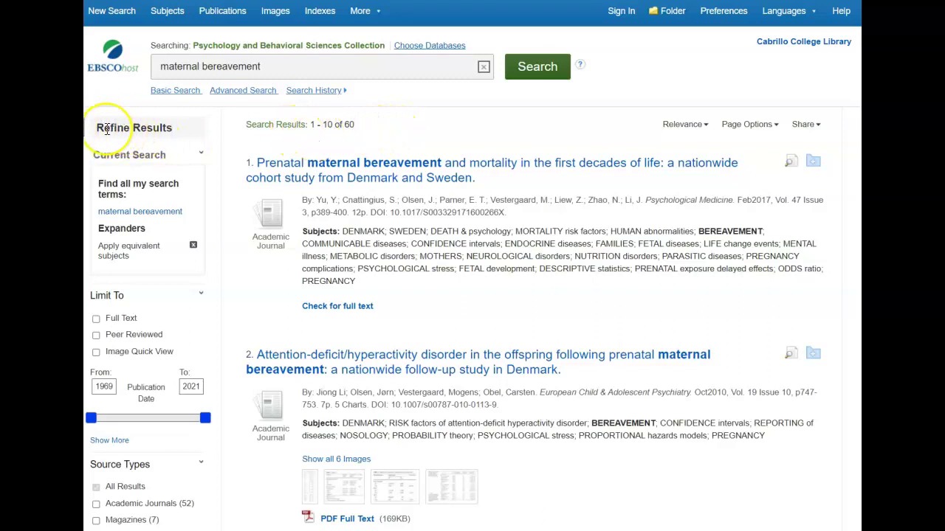
Step: Limit the results to full text, published from 2010 onward
scroll(106, 221, "down", 1)
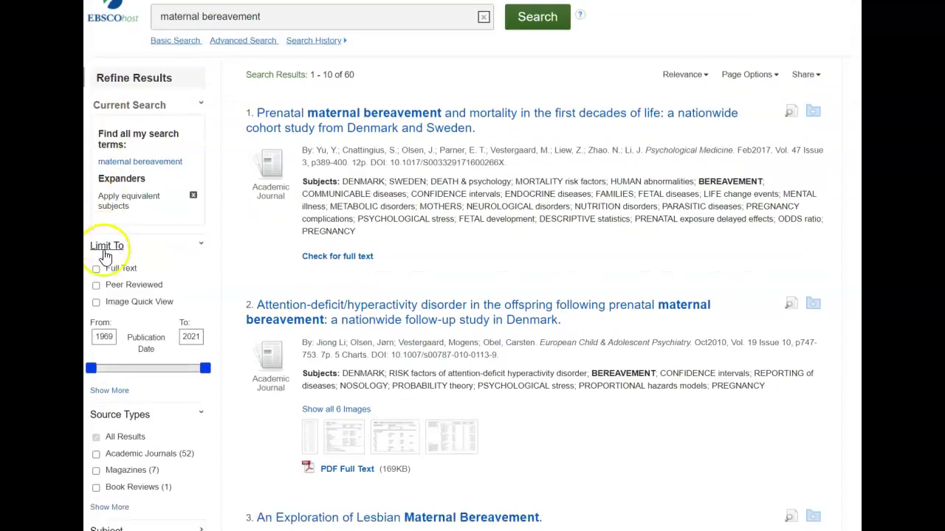
left_click(97, 270)
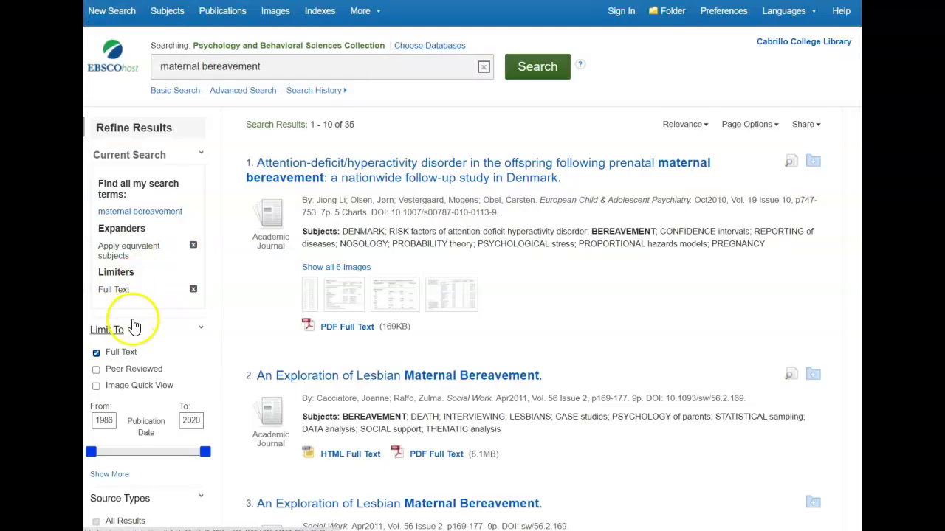
scroll(131, 321, "down", 2)
left_click_drag(111, 326, 87, 328)
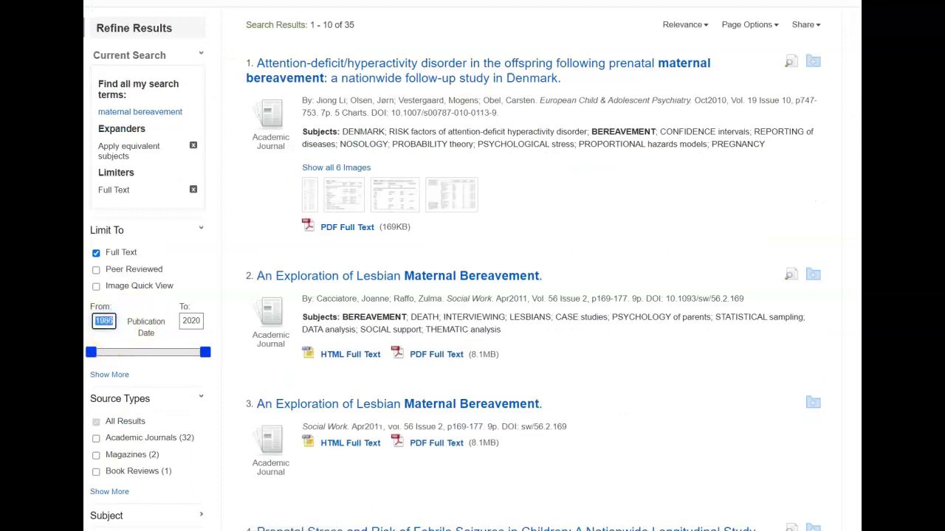
type("2010")
key("Return")
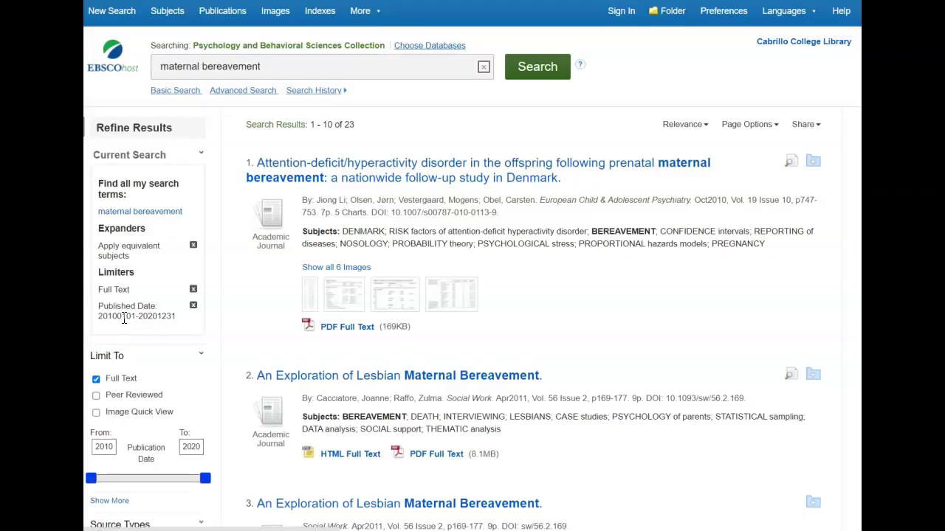
Step: Restrict the results to peer-reviewed articles and open the first result's record
scroll(122, 316, "down", 2)
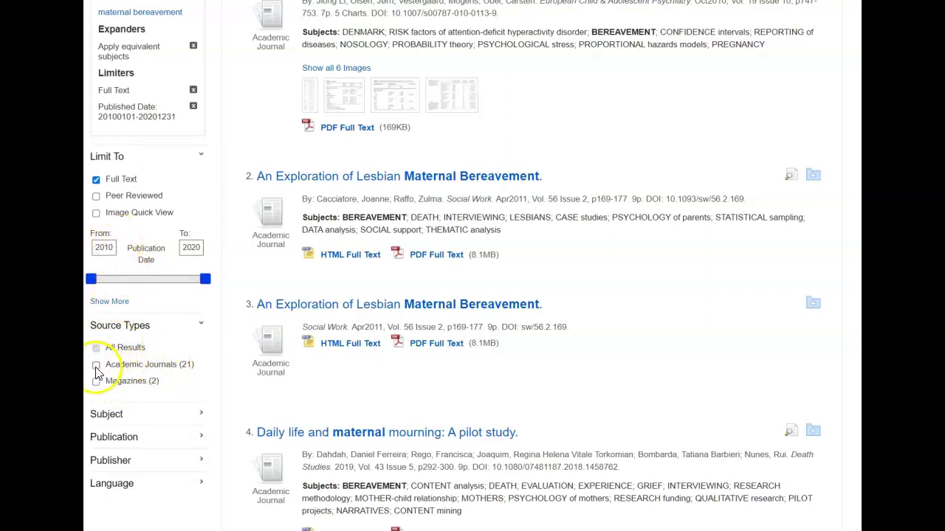
left_click(96, 196)
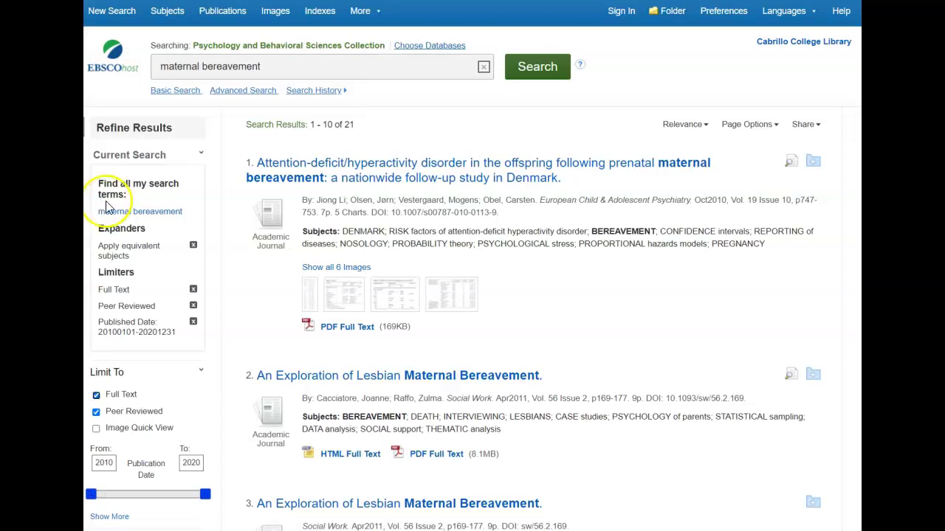
left_click(378, 165)
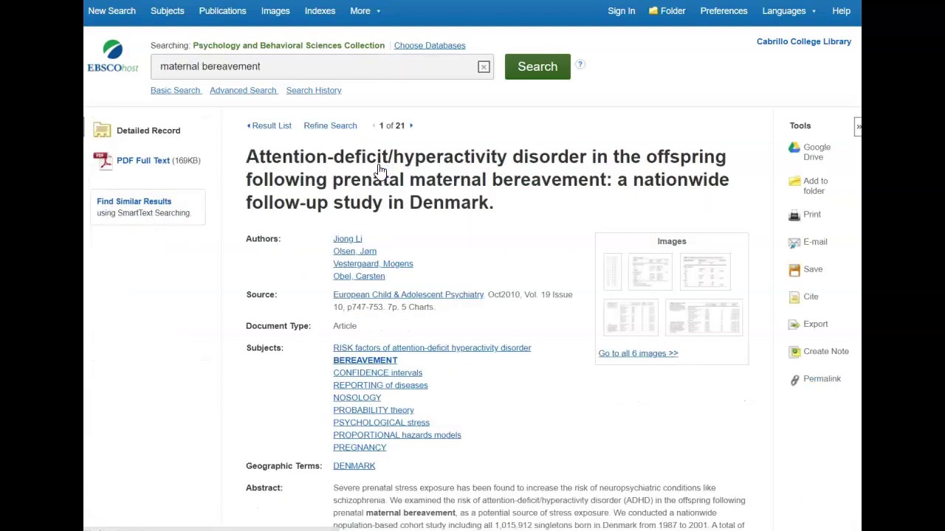
left_click(313, 297)
scroll(317, 299, "down", 2)
scroll(322, 299, "down", 1)
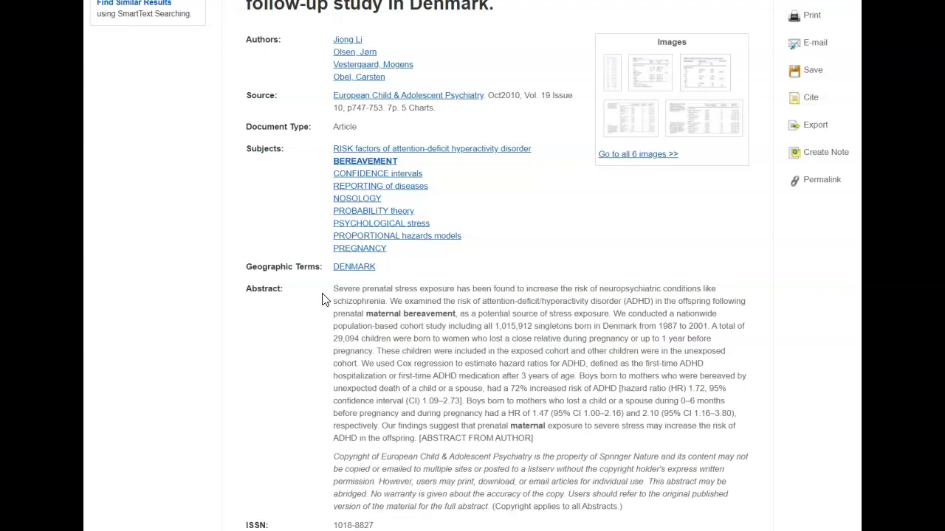
scroll(322, 299, "up", 4)
left_click(137, 164)
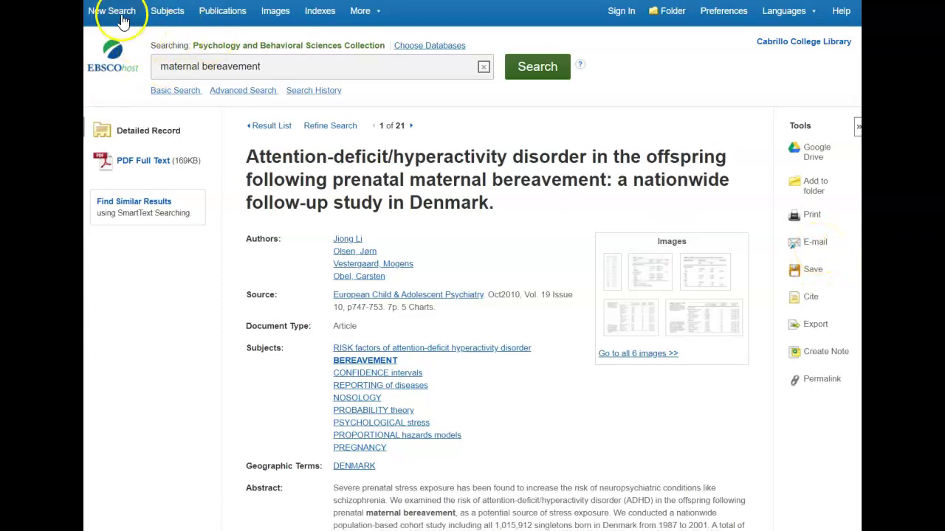
Step: Start a new advanced search with 'human services' in the first search box
left_click(253, 93)
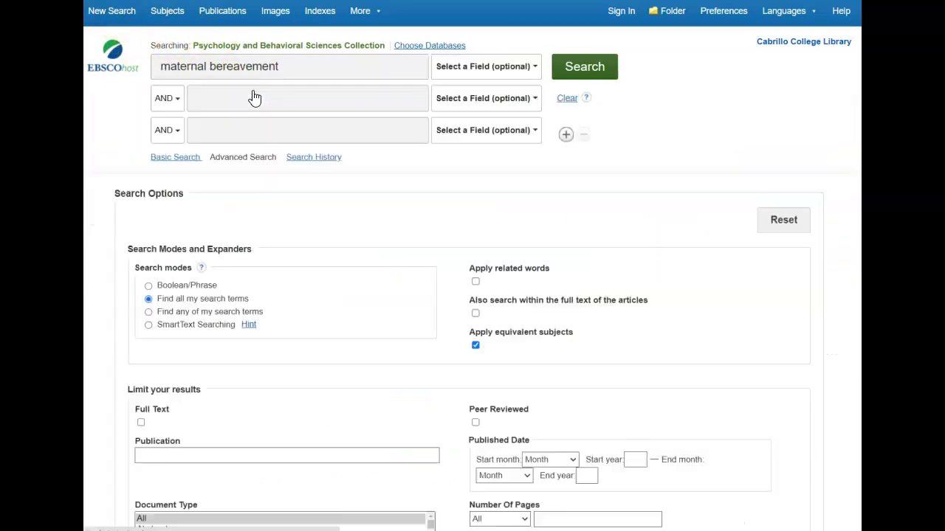
left_click_drag(280, 73, 148, 65)
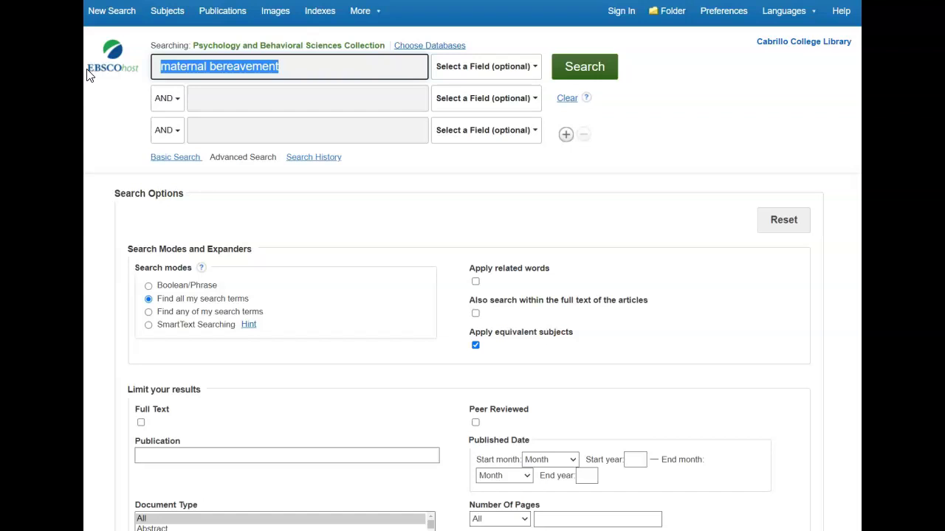
type("h")
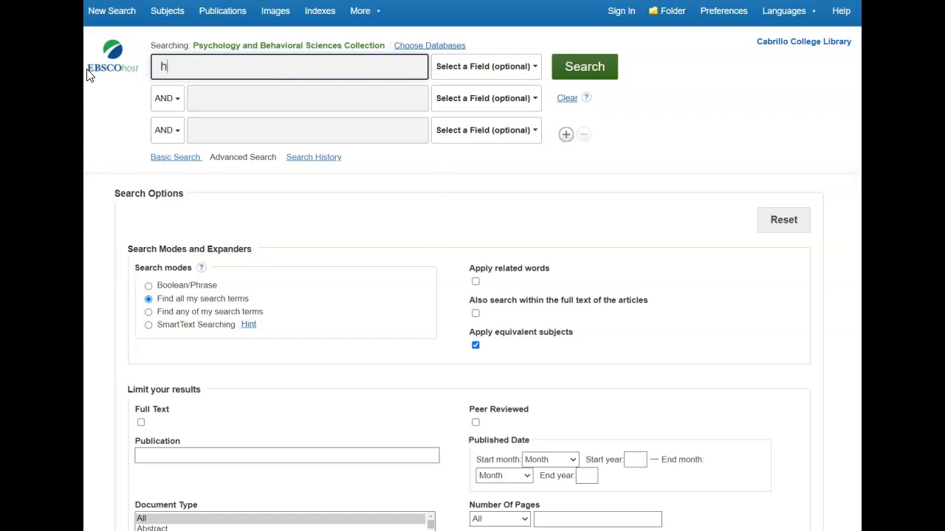
type("uma")
key("BackSpace")
type("man")
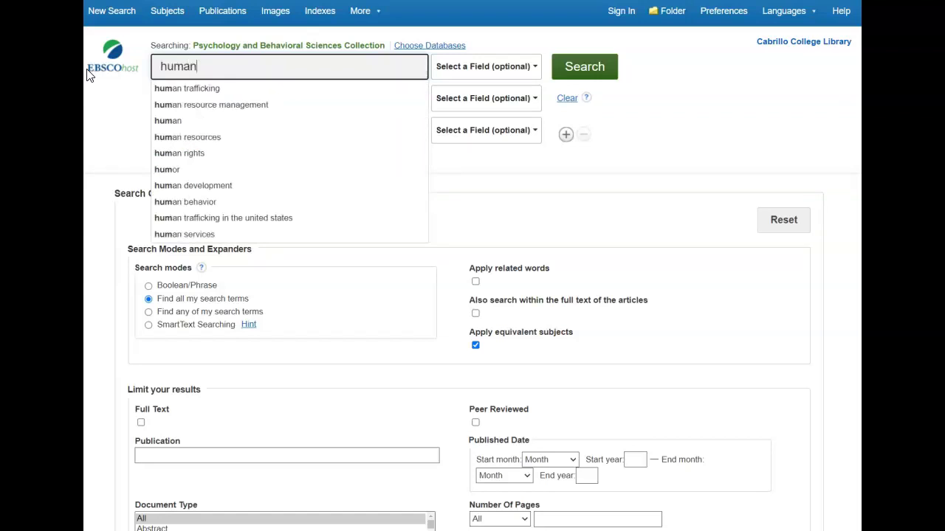
type(" services")
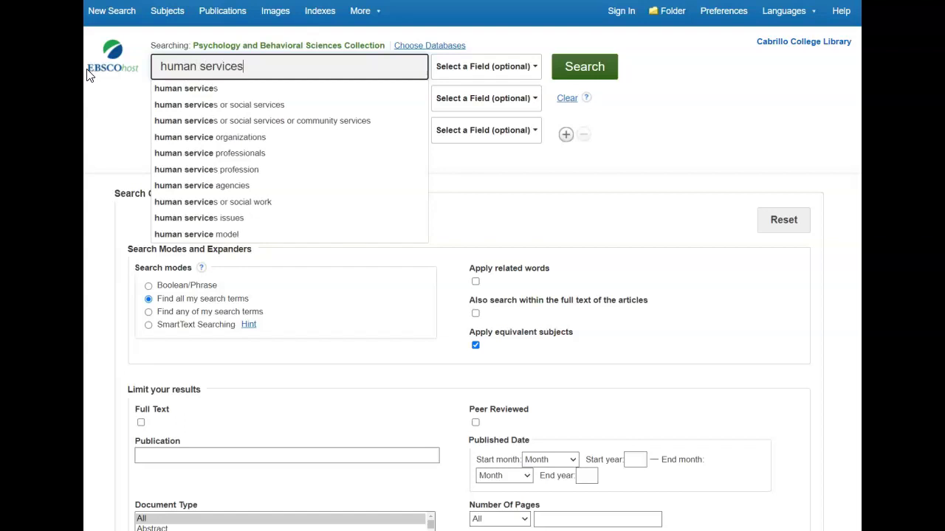
left_click(115, 107)
Step: Enter 'addiction' and 'pandemic' in the second and third search boxes
left_click(214, 97)
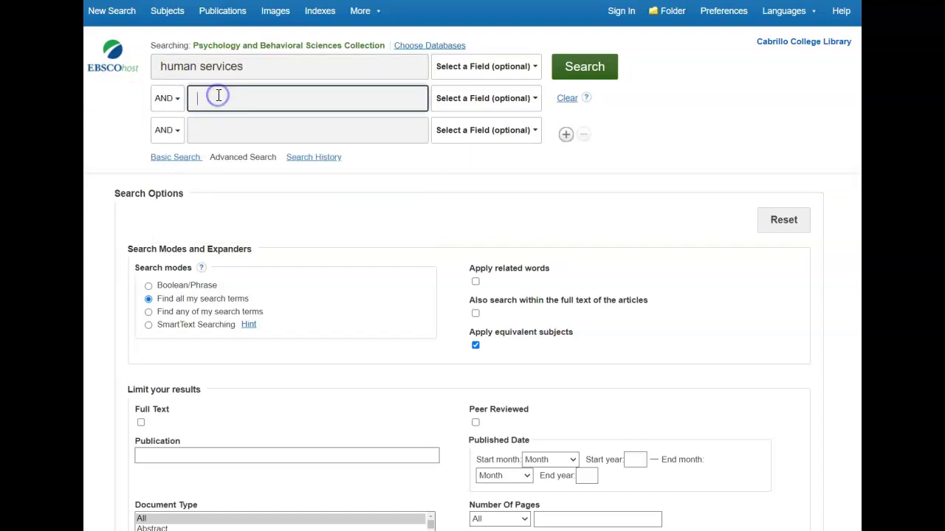
type("addiction")
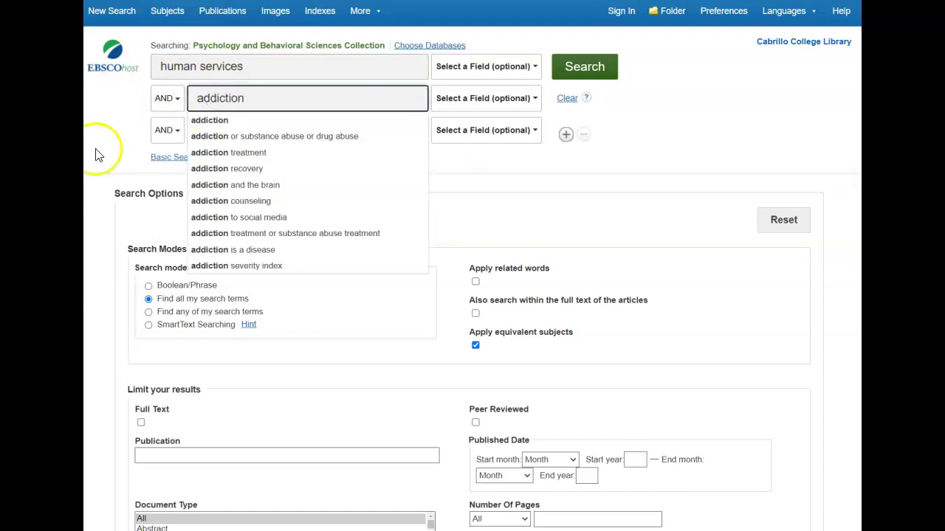
left_click(96, 150)
left_click(220, 130)
type("pa")
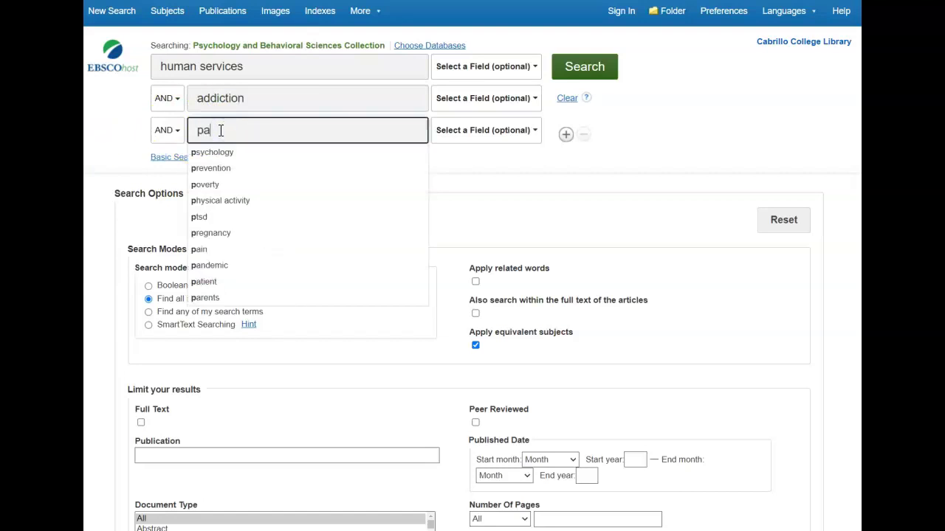
type("ndemic")
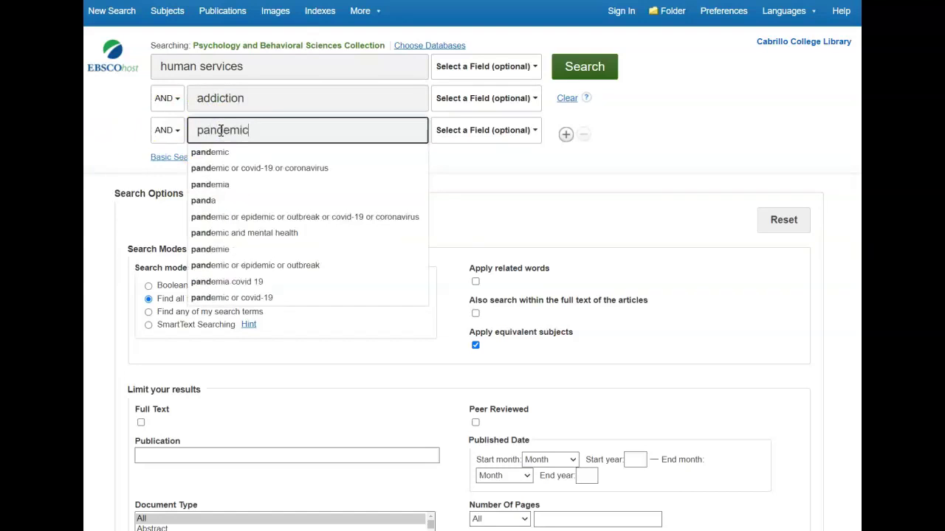
left_click(620, 72)
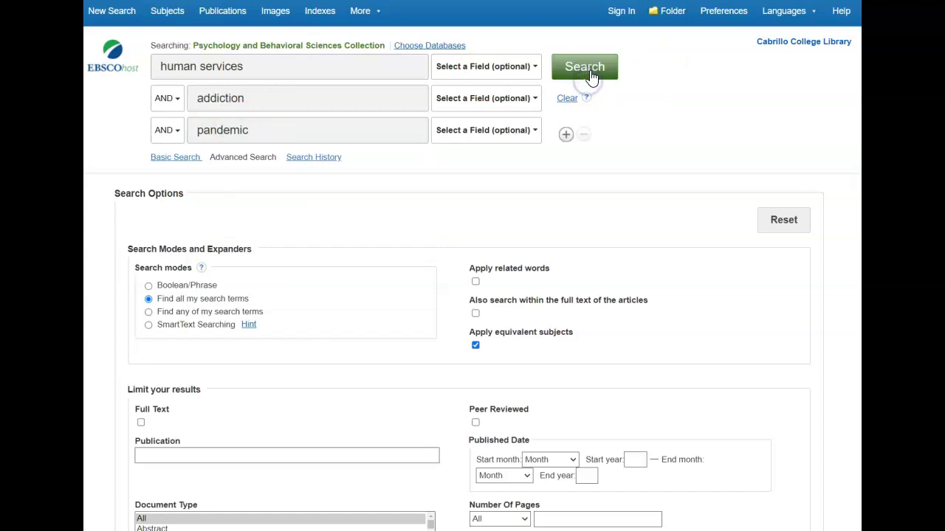
Step: Run the human services AND addiction AND pandemic search, returning 11 results
left_click(594, 79)
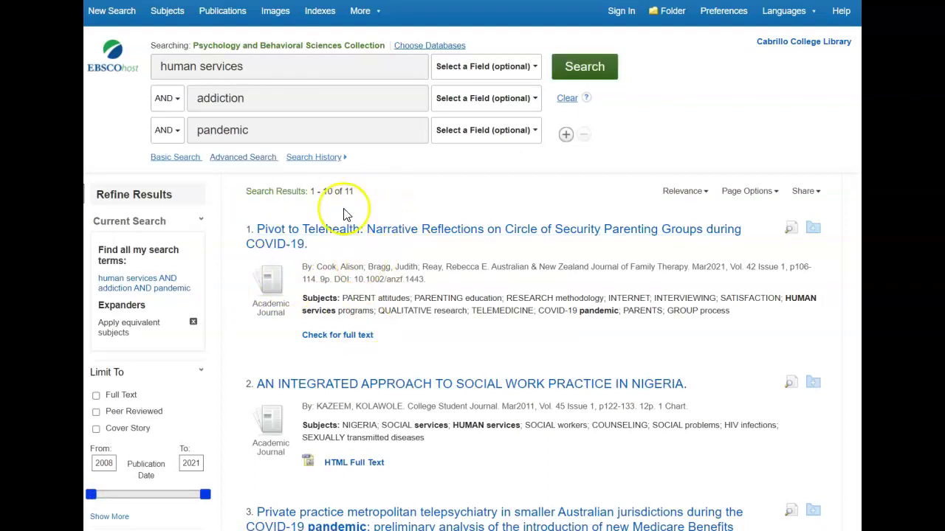
left_click(274, 73)
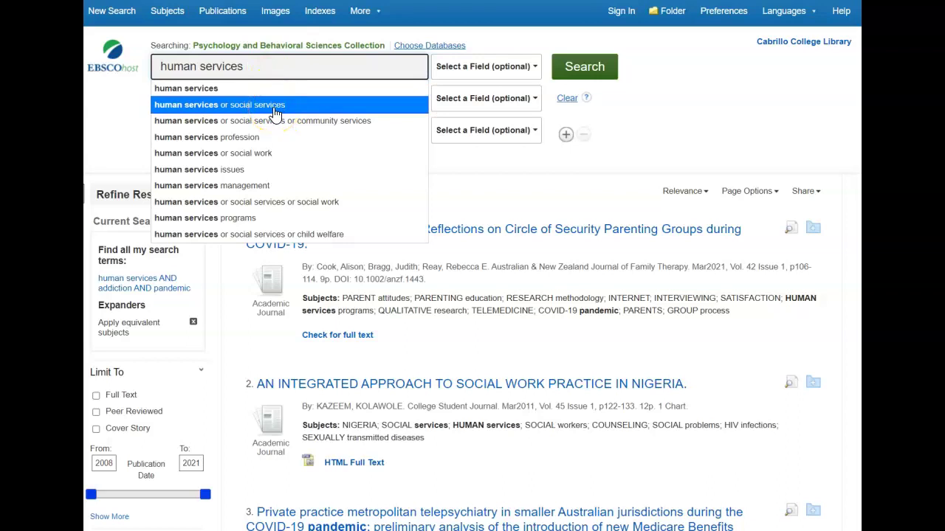
Step: Expand the first term to 'human services or social services'
left_click(274, 105)
double_click(250, 67)
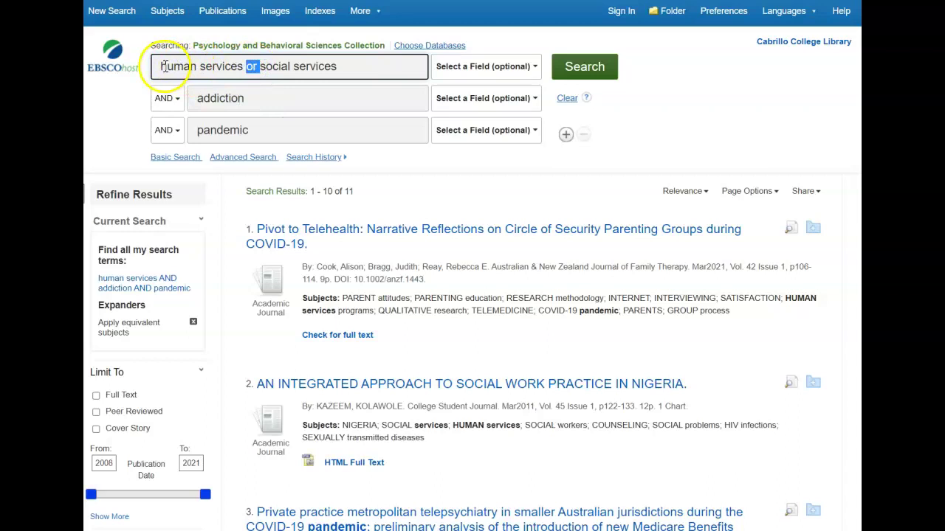
left_click_drag(156, 67, 337, 65)
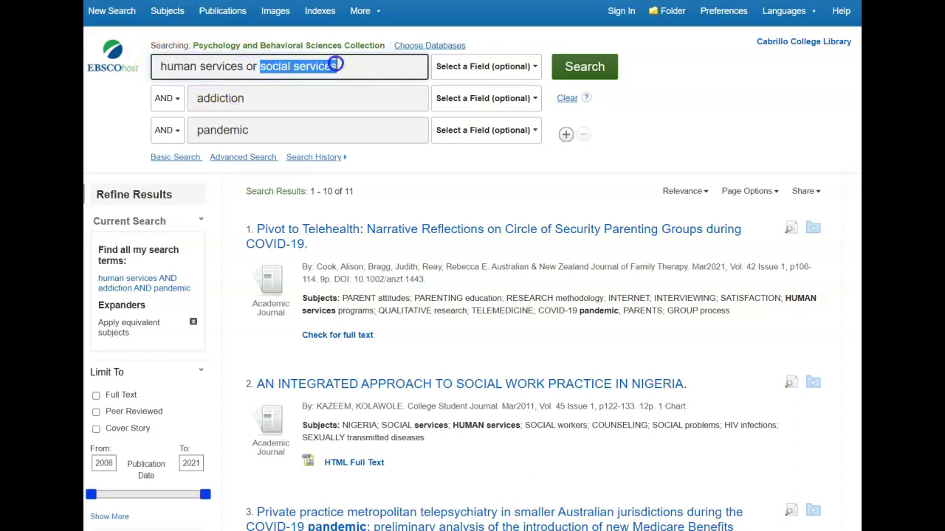
Step: Add substance abuse, drug abuse, covid-19 and coronavirus synonyms, then rerun the search
left_click(260, 99)
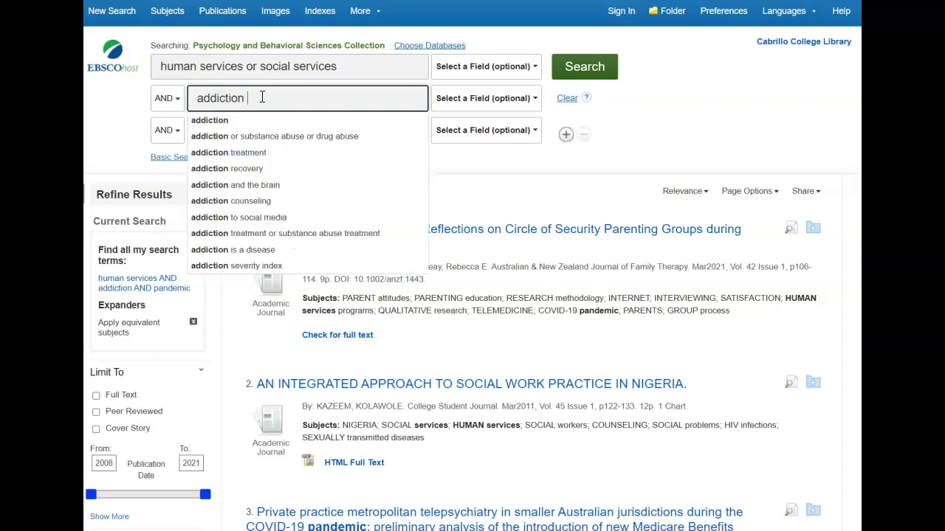
left_click(266, 140)
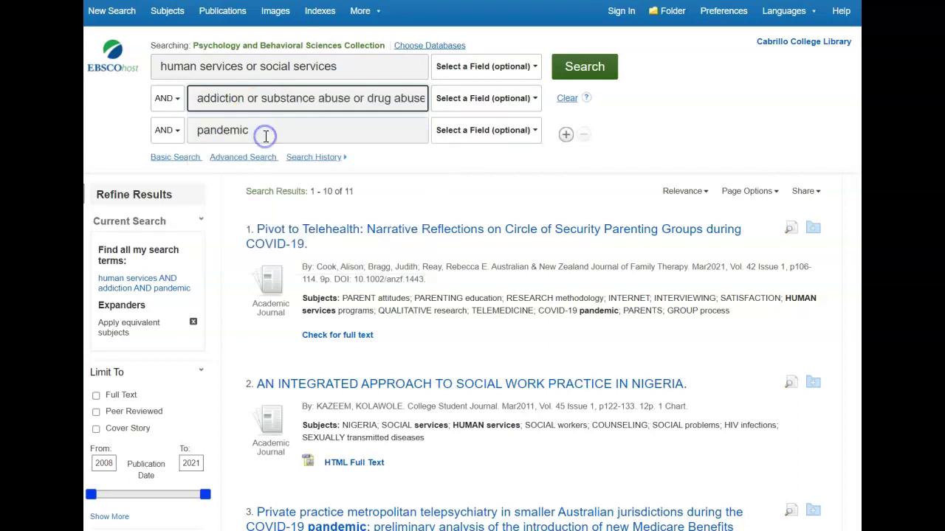
left_click(261, 133)
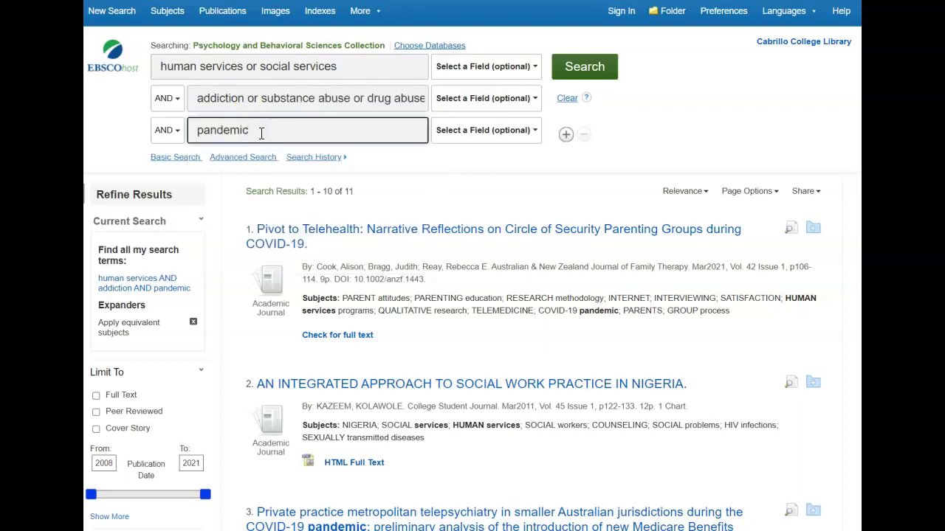
type("or")
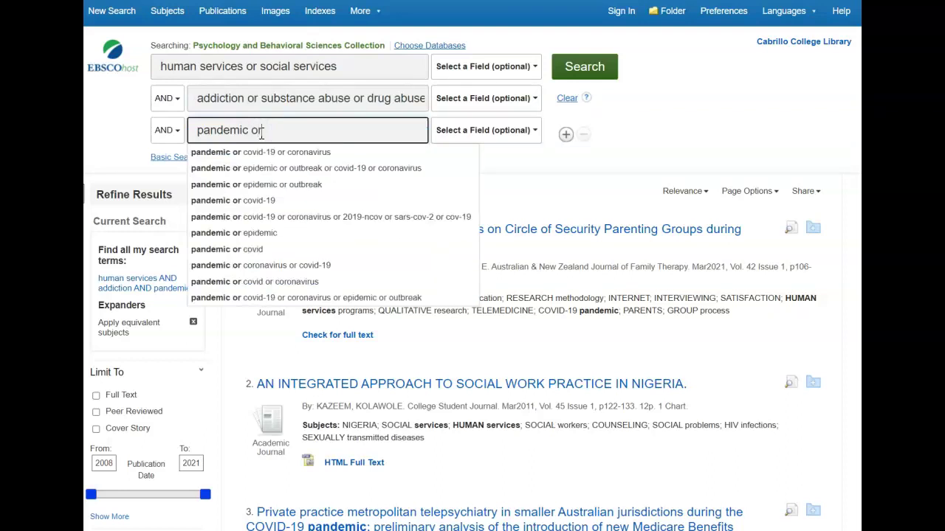
left_click(318, 155)
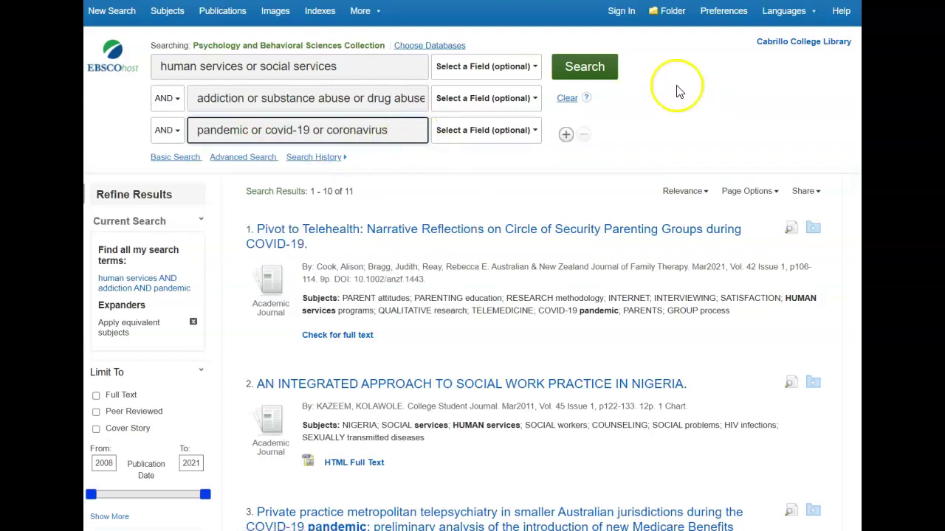
left_click(590, 68)
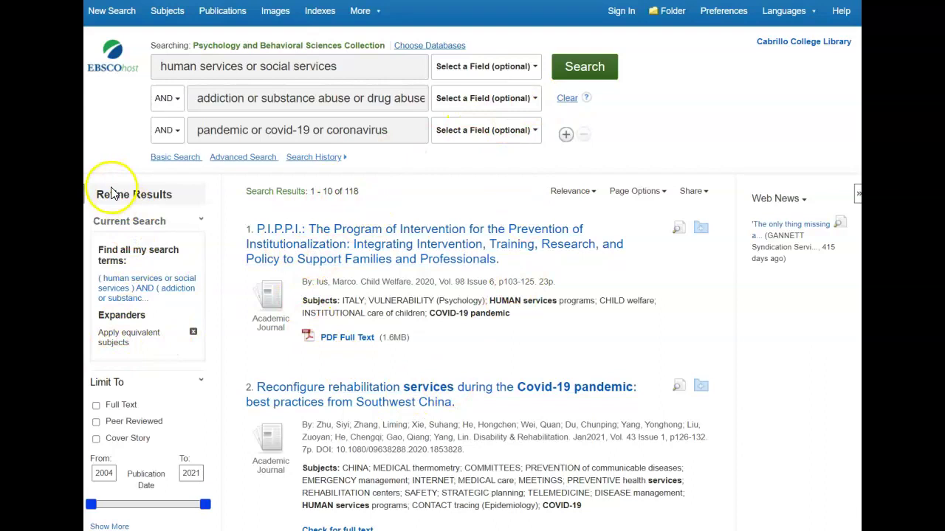
Step: Limit the results to full-text articles published 2020–2021
left_click(96, 405)
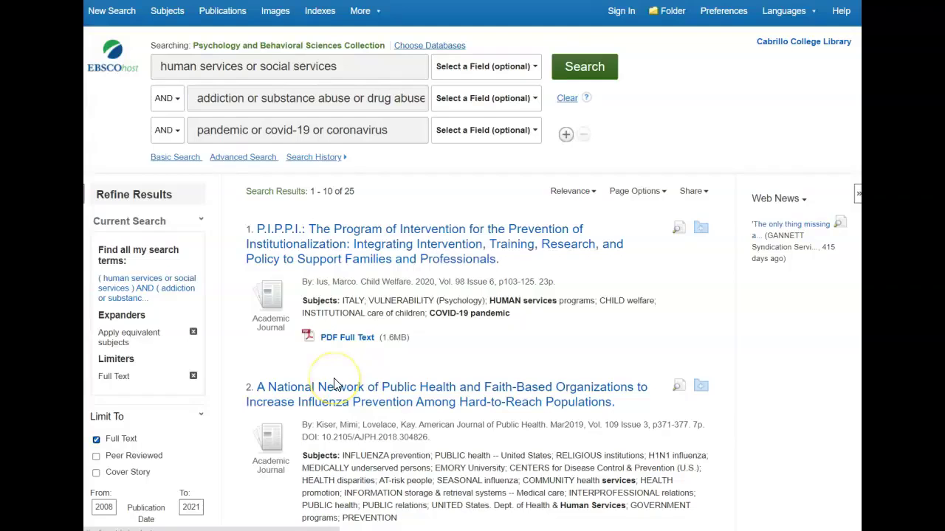
scroll(335, 387, "down", 2)
double_click(101, 358)
type("2020")
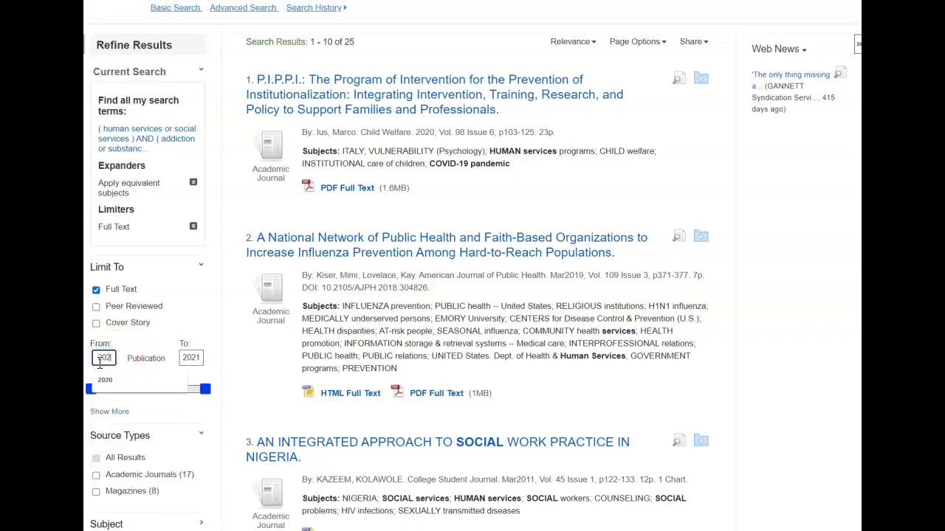
key("Return")
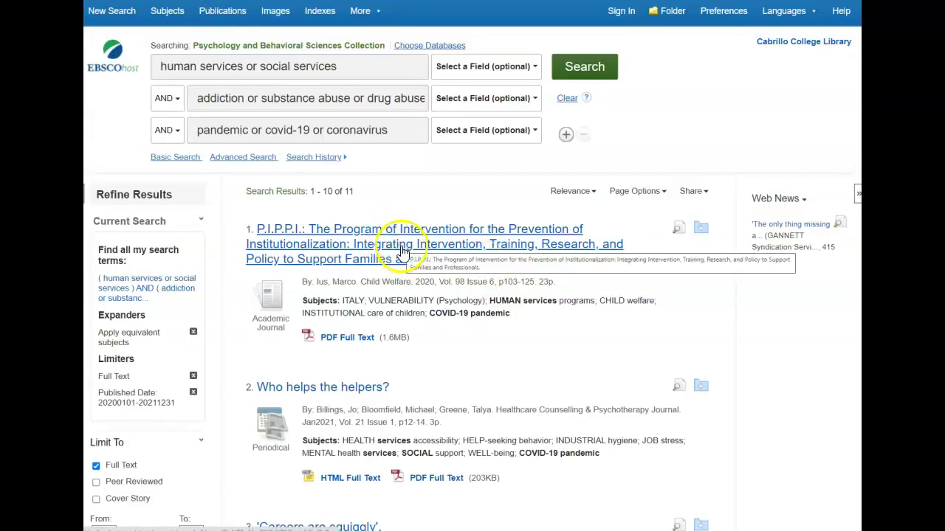
scroll(399, 251, "down", 3)
scroll(402, 251, "down", 4)
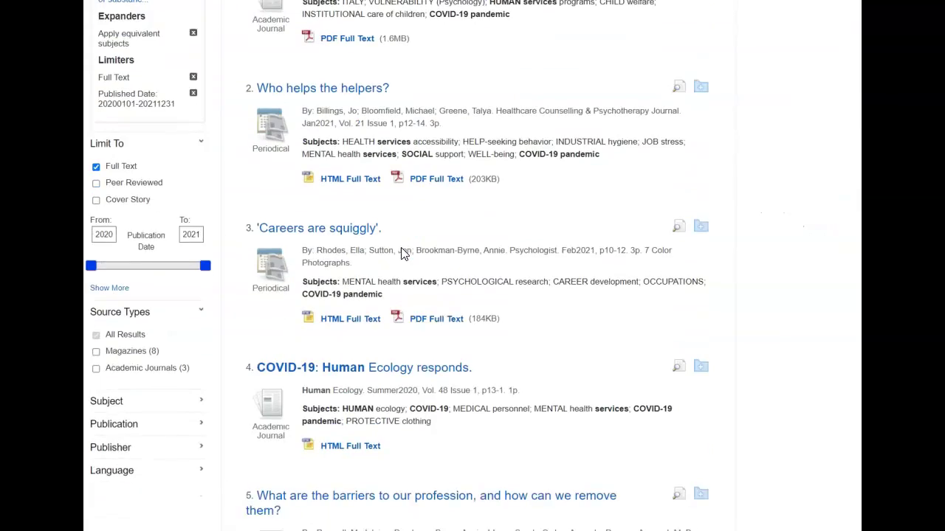